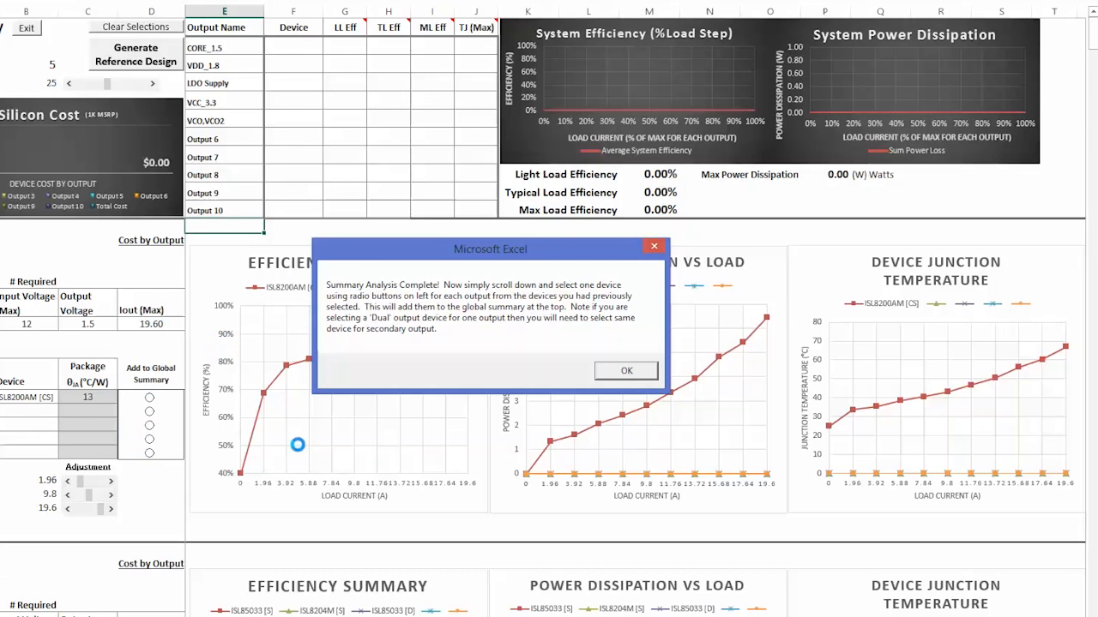
Dismiss the analysis-complete message and add the ISL8200AM [CS] power module to the global summary for output CORE_1.5
{"action": "left_click", "coordinate": [637, 372]}
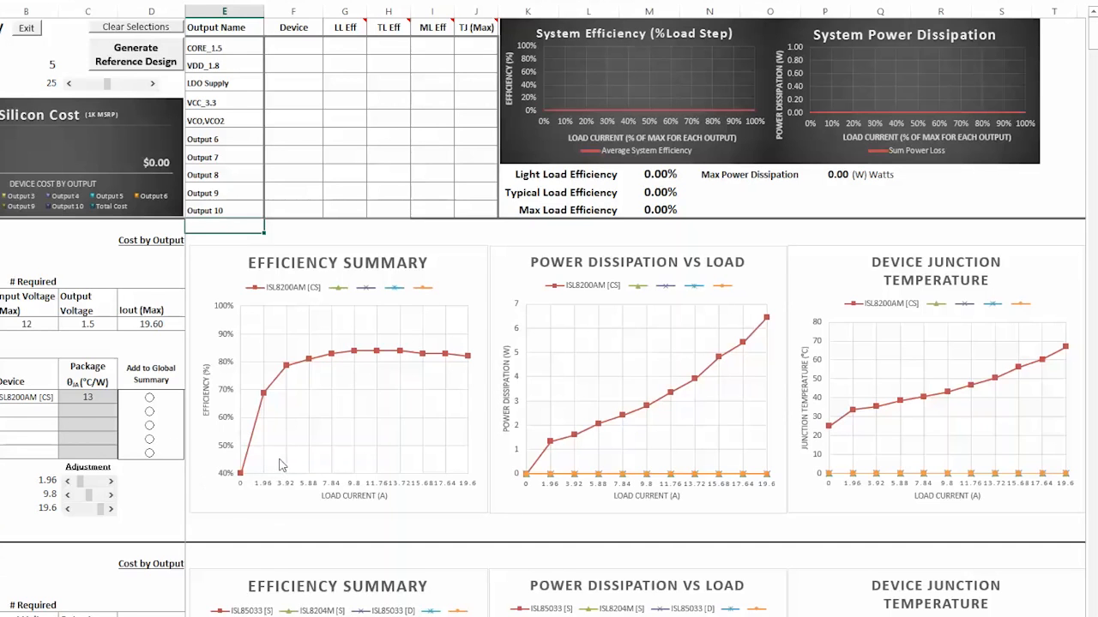
{"action": "scroll", "coordinate": [286, 458], "scroll_direction": "down", "scroll_amount": 1}
{"action": "scroll", "coordinate": [286, 458], "scroll_direction": "up", "scroll_amount": 1}
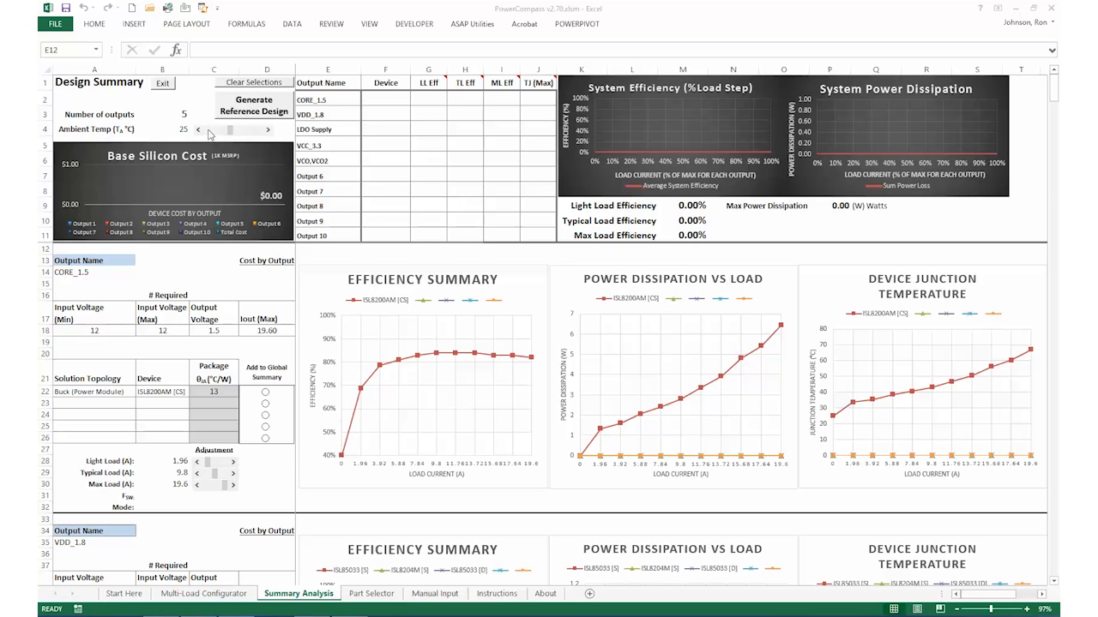
{"action": "left_click_drag", "start_coordinate": [227, 133], "coordinate": [233, 135]}
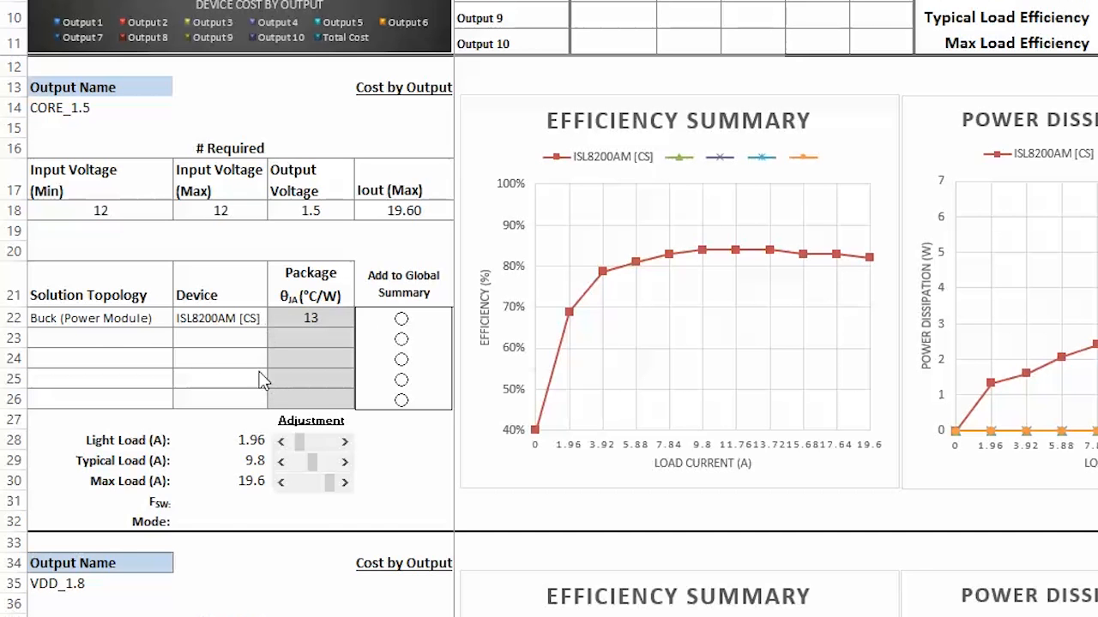
{"action": "left_click", "coordinate": [403, 322]}
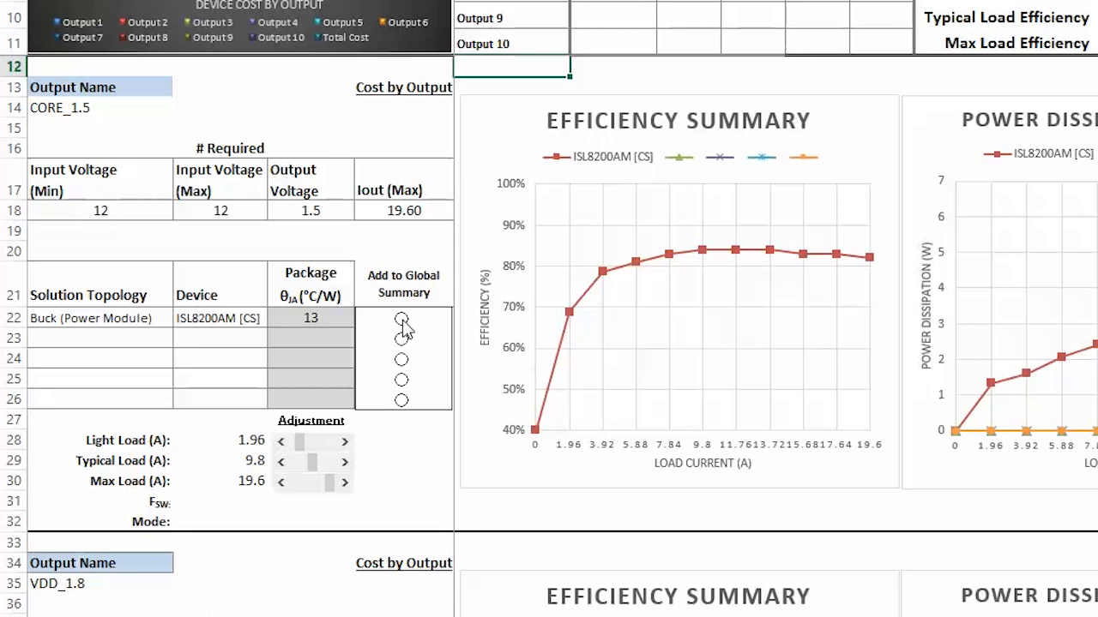
{"action": "left_click", "coordinate": [402, 320]}
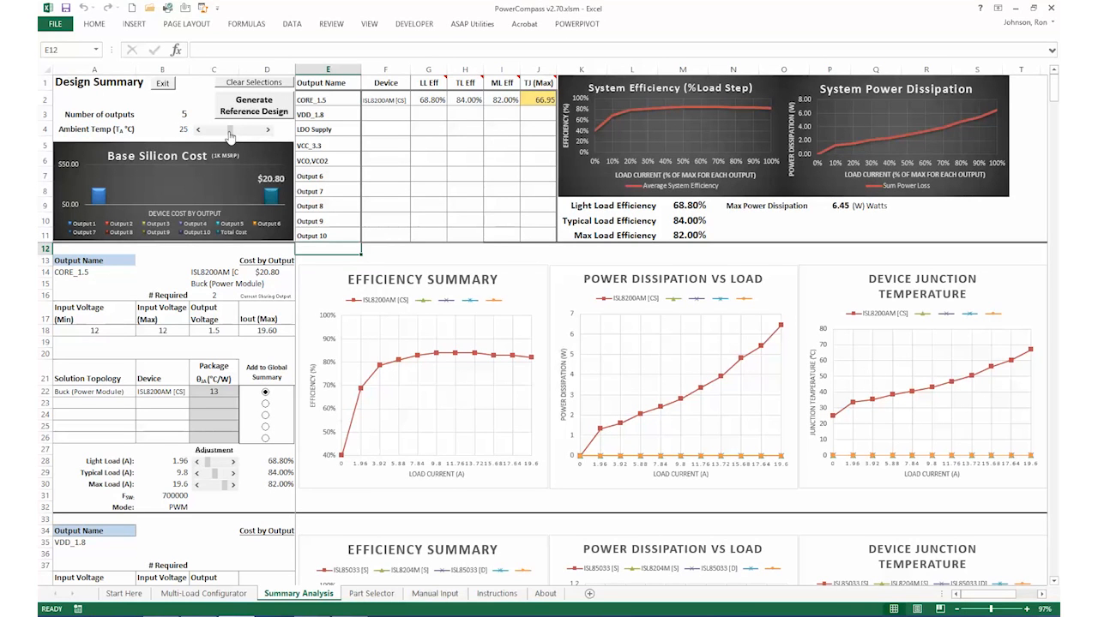
Add the dual-output ISL85033 [D] buck regulator to the global summary for output VDD_1.8
{"action": "scroll", "coordinate": [420, 375], "scroll_direction": "down", "scroll_amount": 3}
{"action": "scroll", "coordinate": [420, 375], "scroll_direction": "down", "scroll_amount": 5}
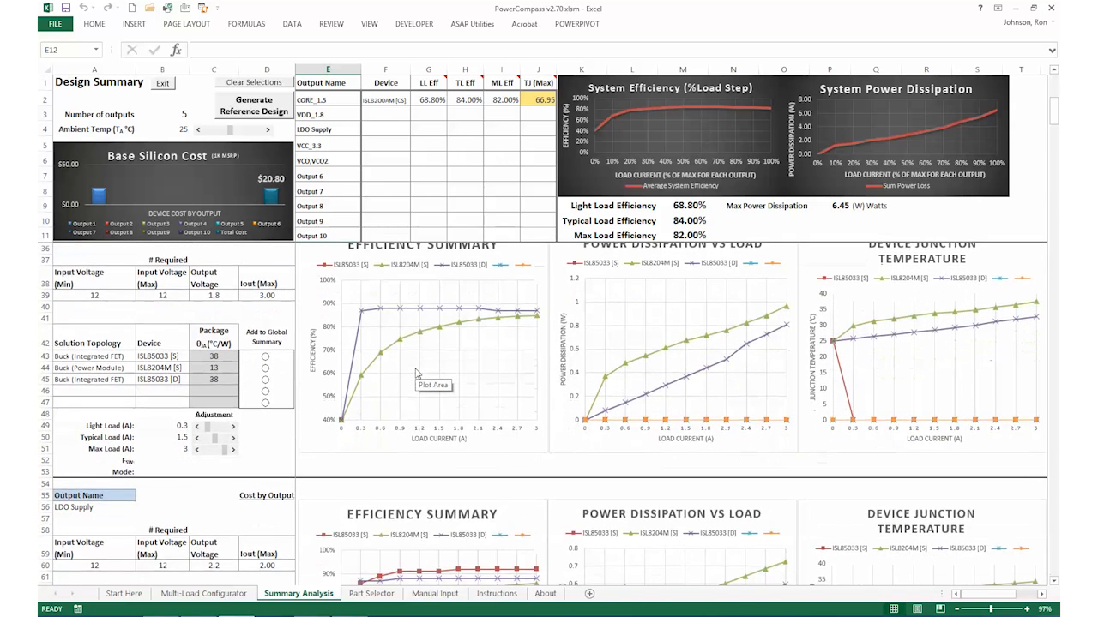
{"action": "scroll", "coordinate": [417, 375], "scroll_direction": "up", "scroll_amount": 1}
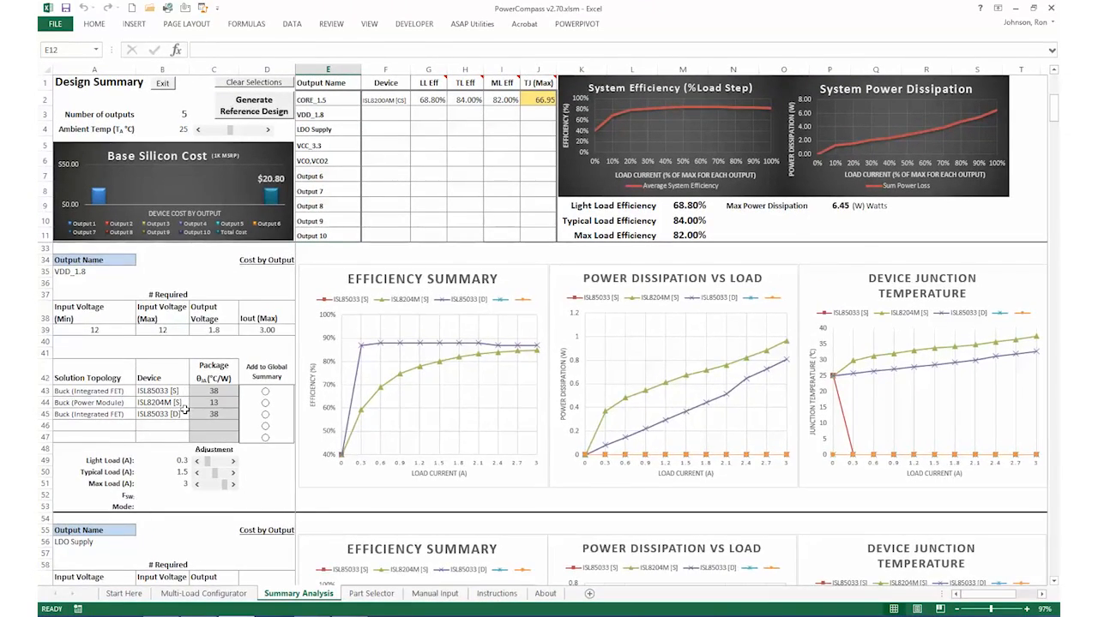
{"action": "scroll", "coordinate": [204, 364], "scroll_direction": "down", "scroll_amount": 2}
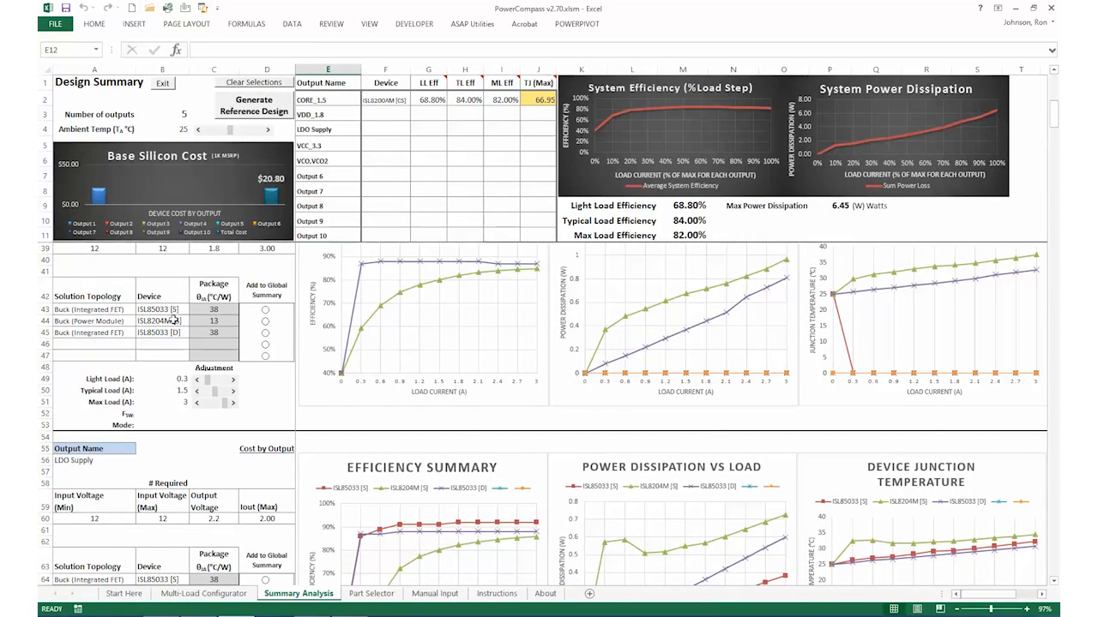
{"action": "scroll", "coordinate": [172, 341], "scroll_direction": "up", "scroll_amount": 1}
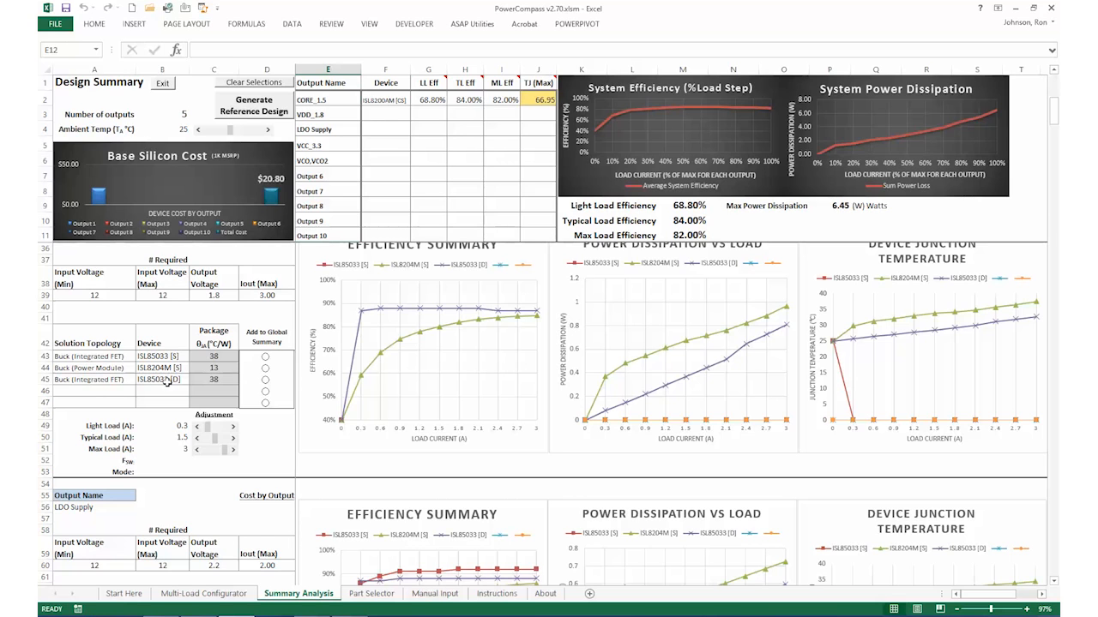
{"action": "left_click", "coordinate": [266, 382]}
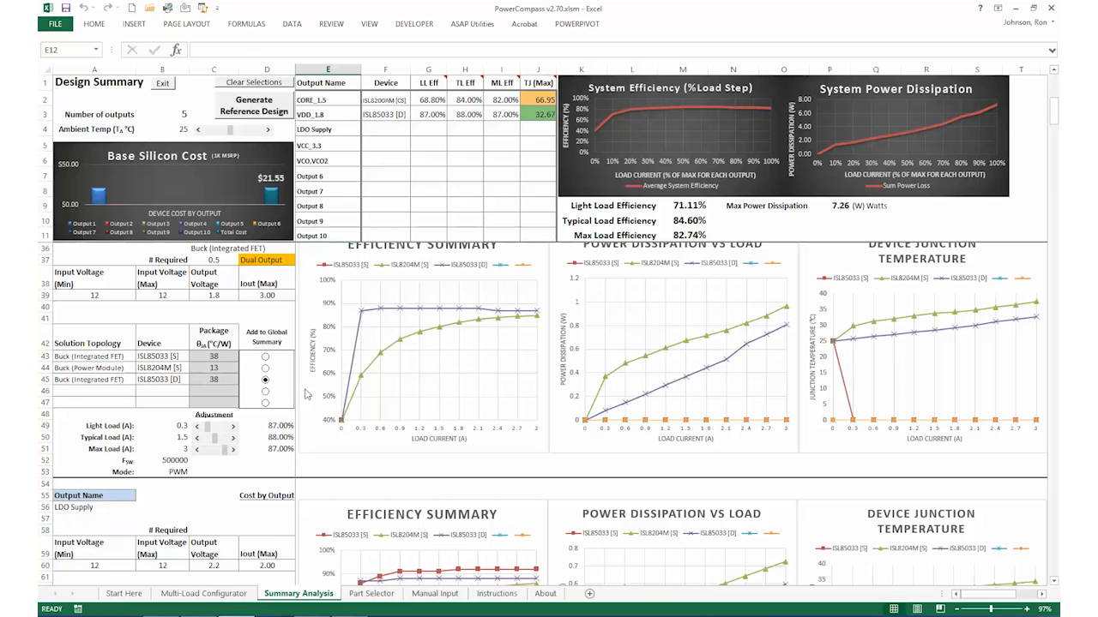
Add the same dual-output ISL85033 [D] device to the global summary for the LDO Supply output
{"action": "scroll", "coordinate": [351, 401], "scroll_direction": "down", "scroll_amount": 3}
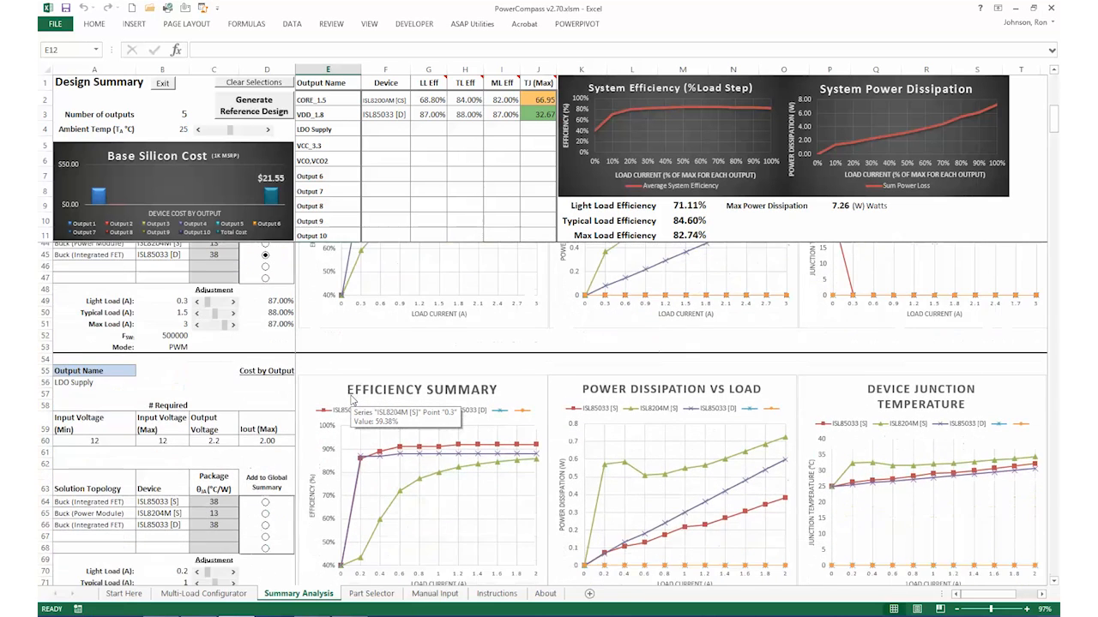
{"action": "scroll", "coordinate": [352, 402], "scroll_direction": "down", "scroll_amount": 1}
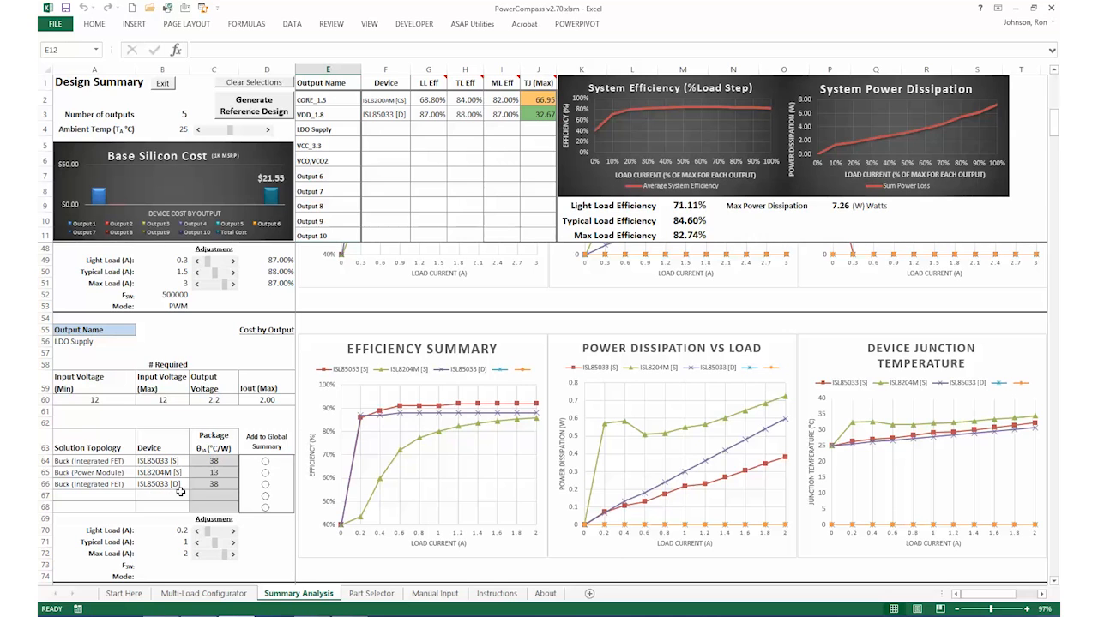
{"action": "left_click", "coordinate": [265, 485]}
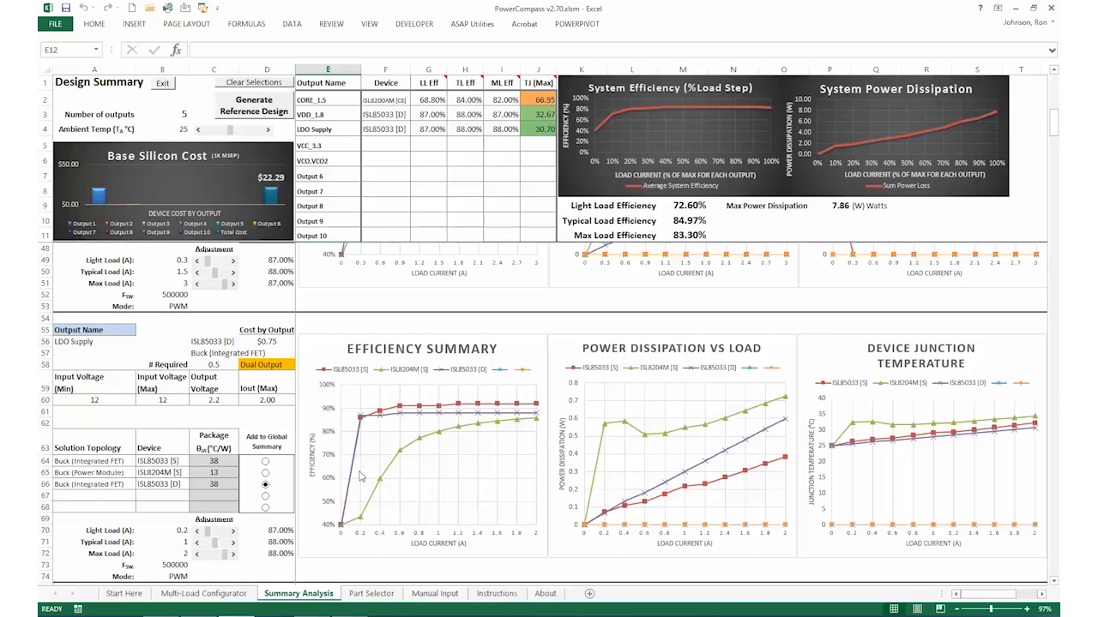
Add the single-output ISL85033 [S] buck regulator to the global summary for output VCC_3.3
{"action": "scroll", "coordinate": [360, 476], "scroll_direction": "down", "scroll_amount": 2}
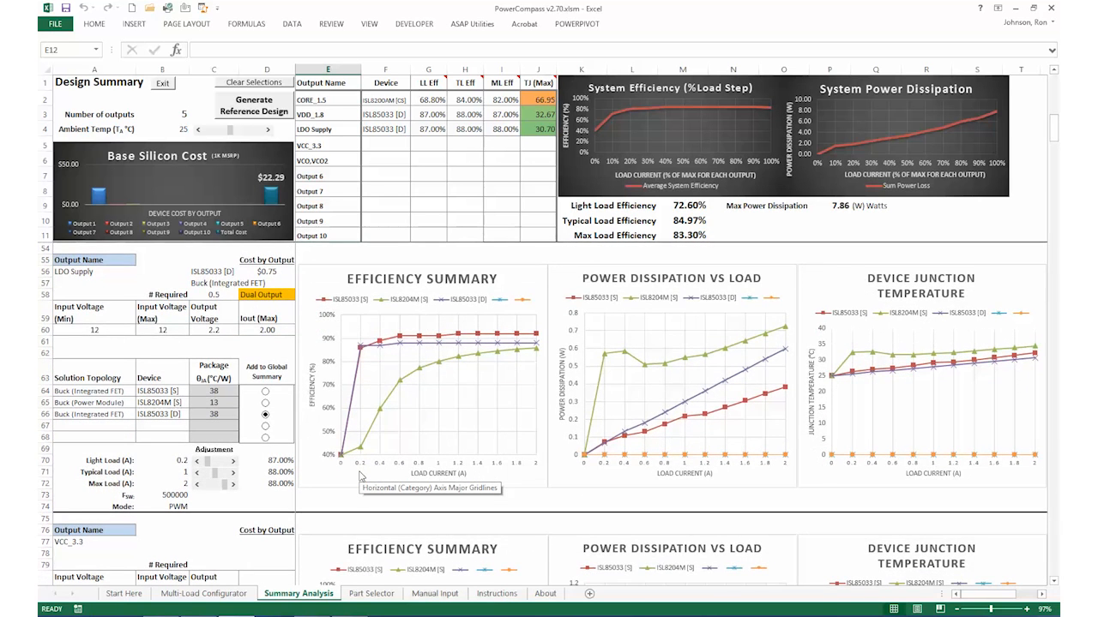
{"action": "scroll", "coordinate": [360, 477], "scroll_direction": "down", "scroll_amount": 6}
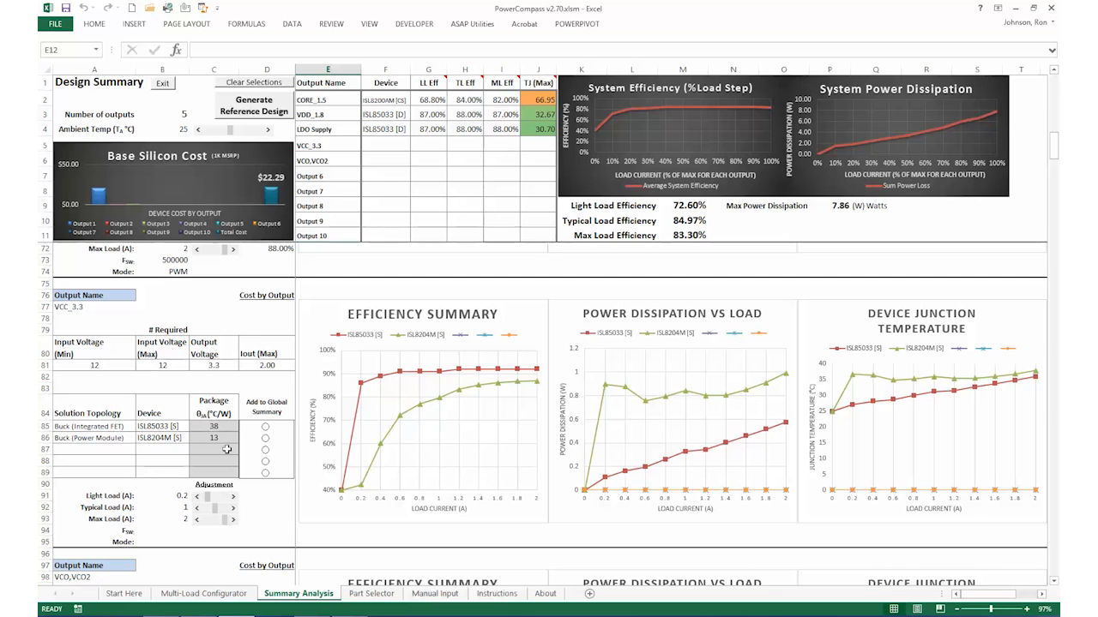
{"action": "mouse_move", "coordinate": [377, 384]}
{"action": "left_click", "coordinate": [265, 427]}
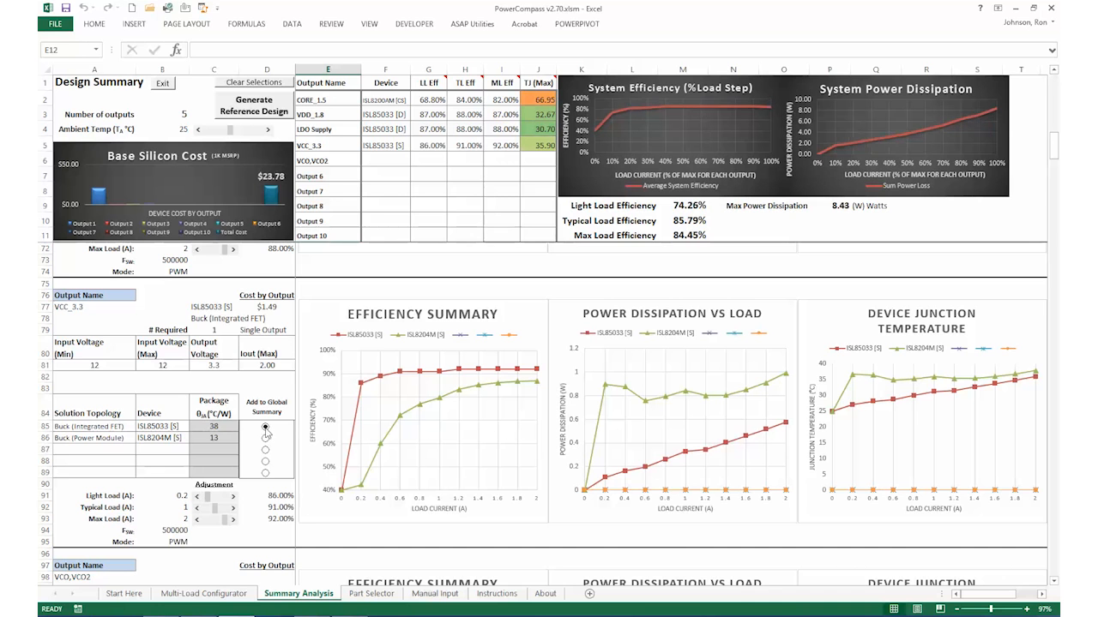
Add the first listed ISL80102 [S] linear regulator to the global summary for output VCO,VCO2
{"action": "scroll", "coordinate": [399, 424], "scroll_direction": "down", "scroll_amount": 1}
{"action": "scroll", "coordinate": [399, 423], "scroll_direction": "down", "scroll_amount": 2}
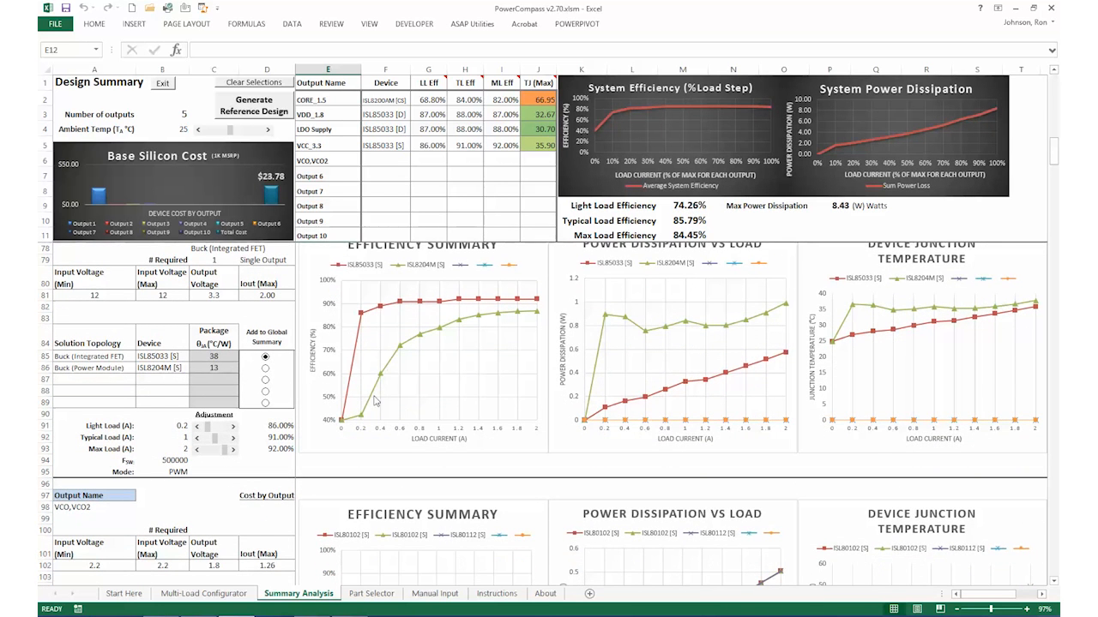
{"action": "scroll", "coordinate": [362, 429], "scroll_direction": "down", "scroll_amount": 3}
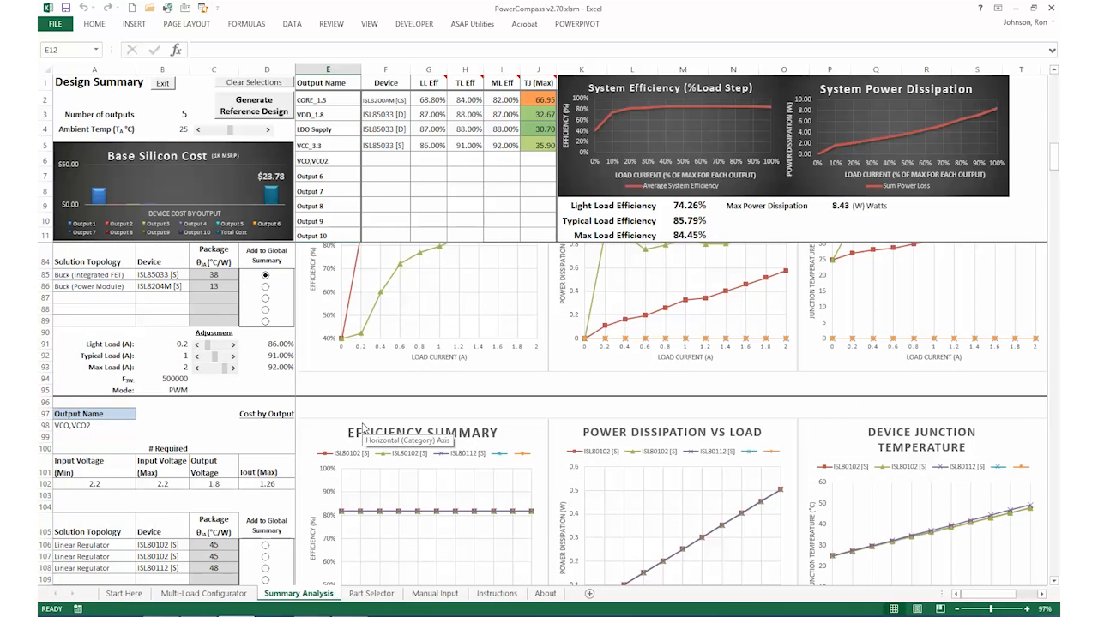
{"action": "scroll", "coordinate": [362, 429], "scroll_direction": "down", "scroll_amount": 3}
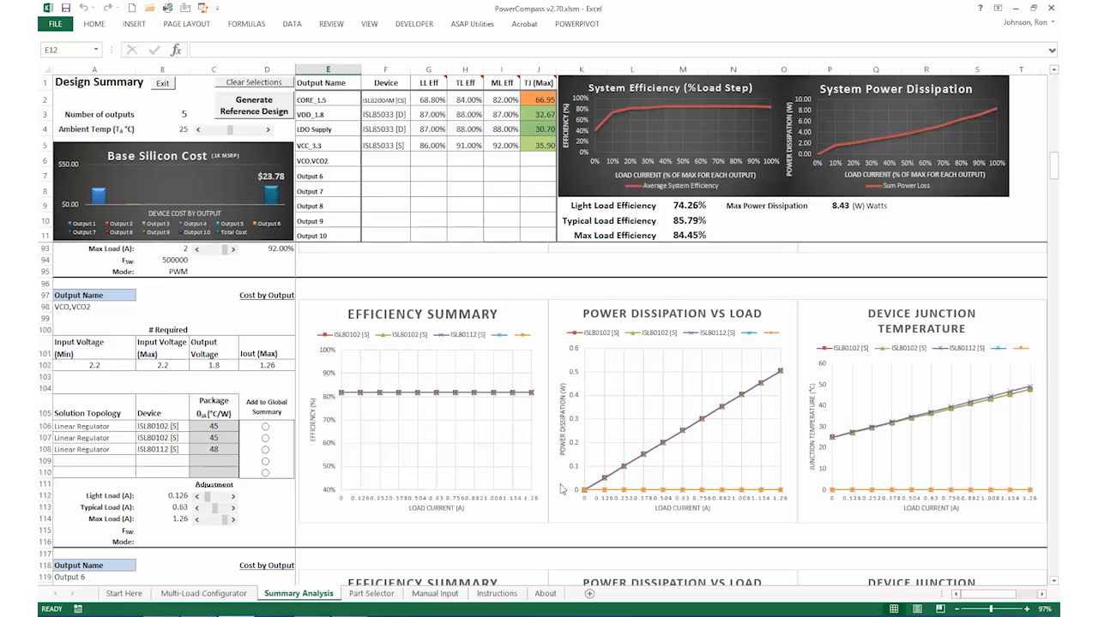
{"action": "left_click", "coordinate": [266, 428]}
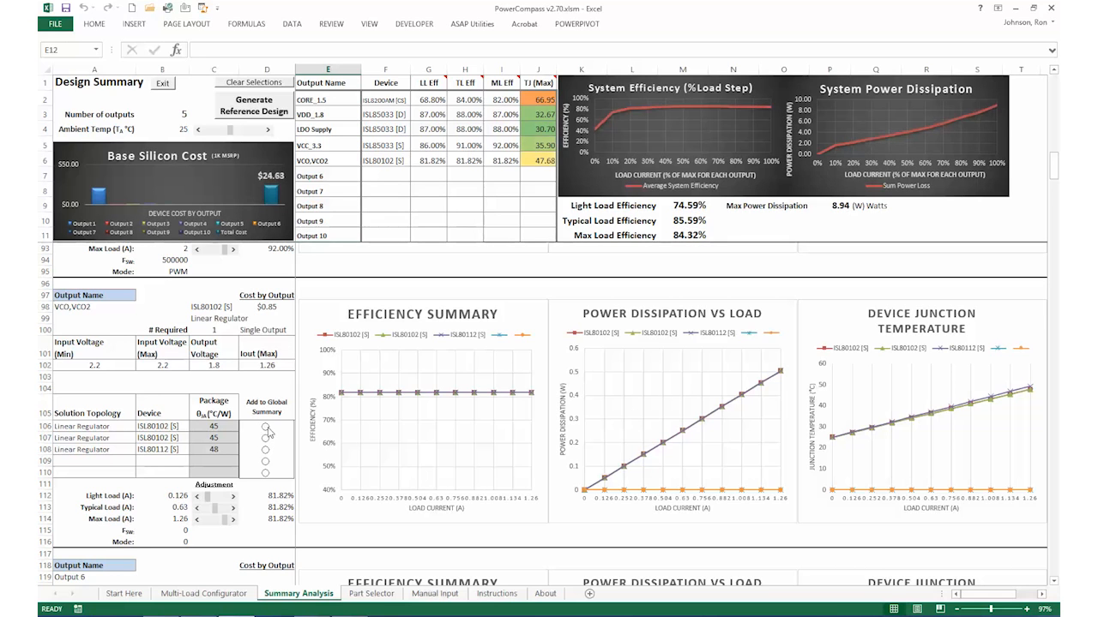
Check the remaining output sections for devices, then review the selected devices and the system efficiency and power dissipation charts in the Design Summary
{"action": "scroll", "coordinate": [358, 436], "scroll_direction": "down", "scroll_amount": 5}
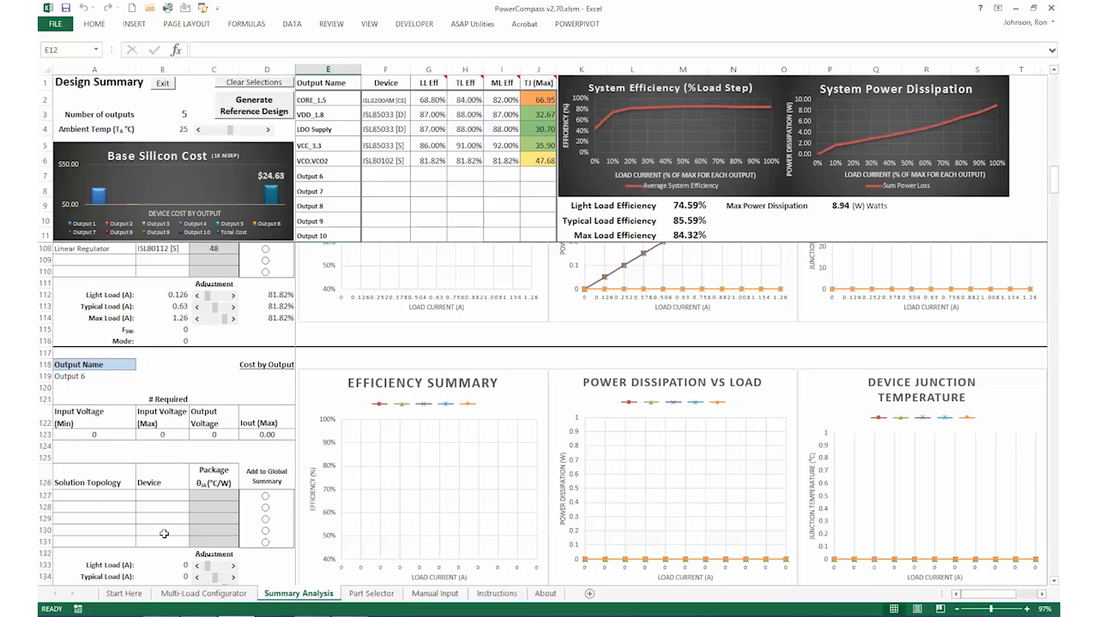
{"action": "scroll", "coordinate": [167, 532], "scroll_direction": "down", "scroll_amount": 2}
{"action": "scroll", "coordinate": [167, 532], "scroll_direction": "down", "scroll_amount": 10}
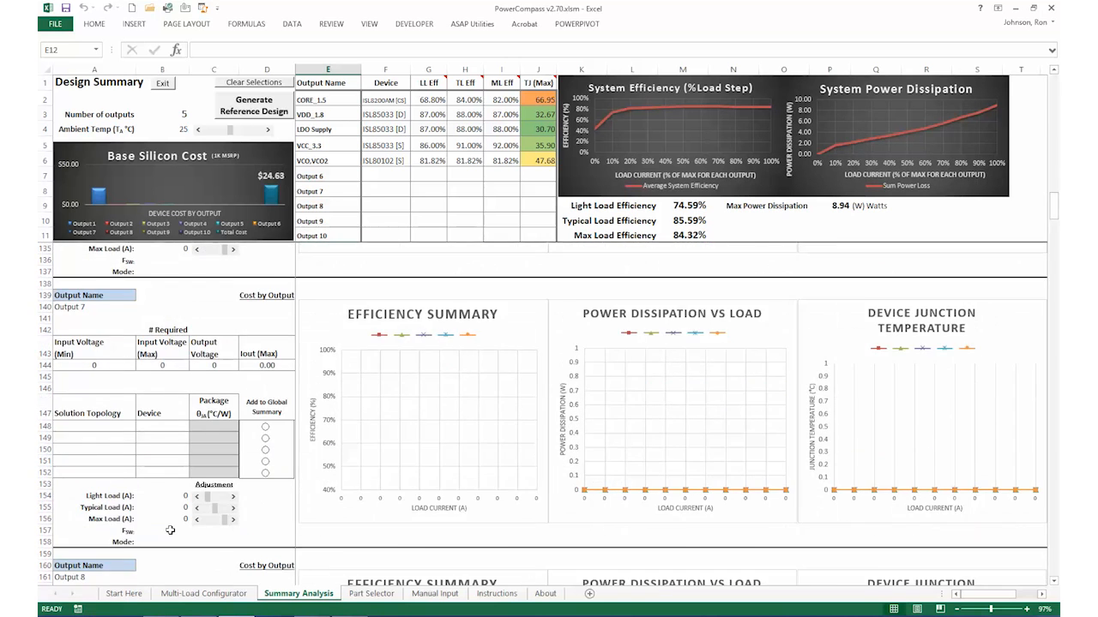
{"action": "scroll", "coordinate": [155, 438], "scroll_direction": "down", "scroll_amount": 1}
{"action": "scroll", "coordinate": [247, 518], "scroll_direction": "up", "scroll_amount": 9}
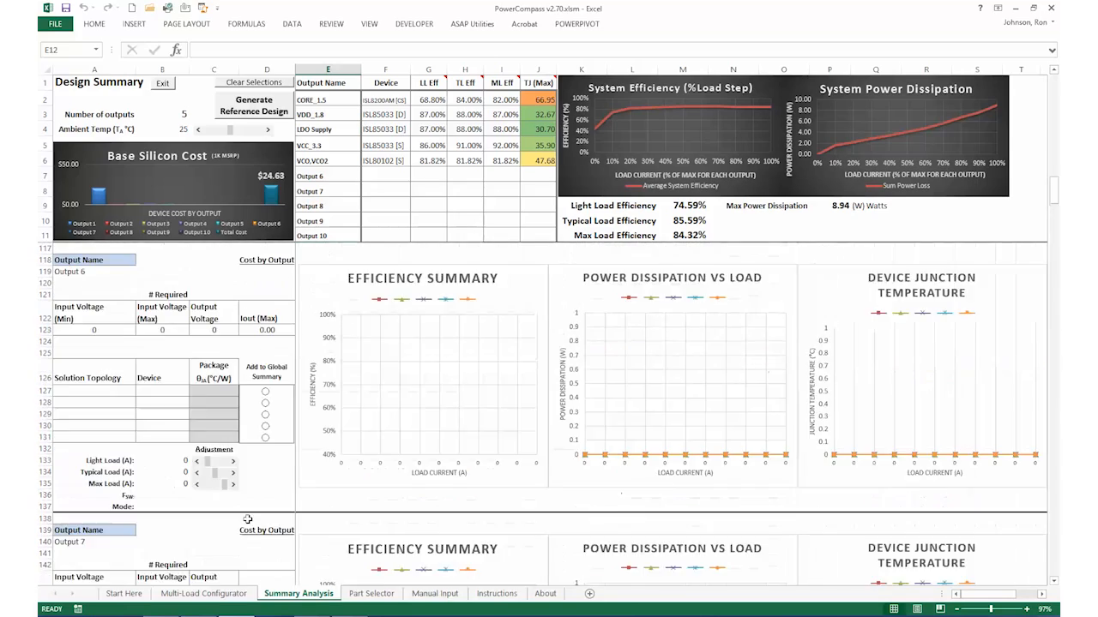
{"action": "scroll", "coordinate": [246, 518], "scroll_direction": "up", "scroll_amount": 17}
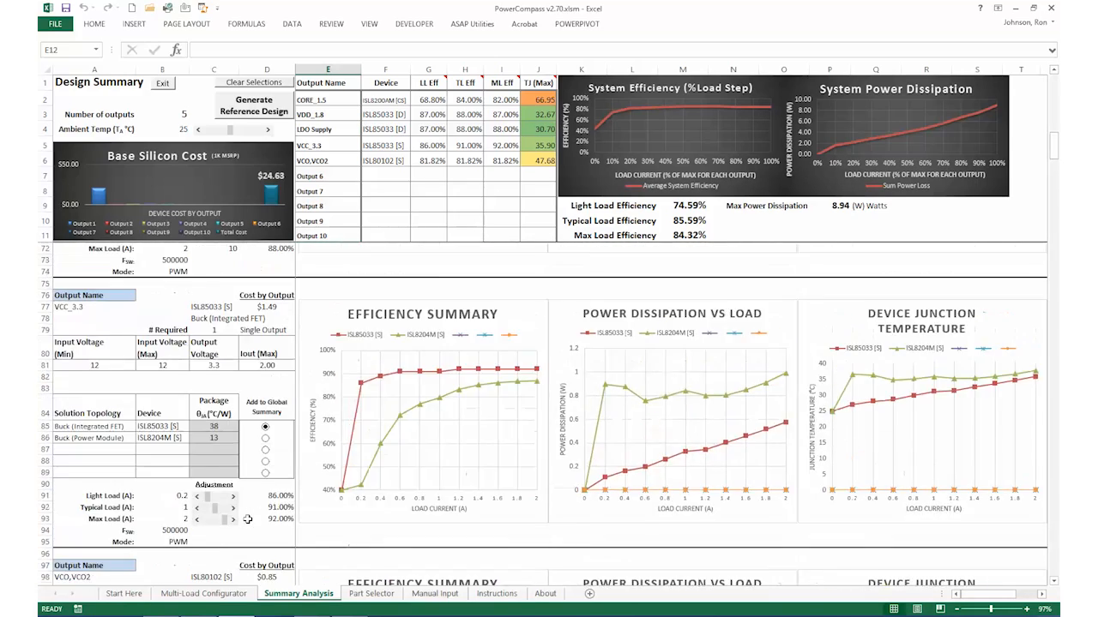
{"action": "scroll", "coordinate": [247, 519], "scroll_direction": "up", "scroll_amount": 12}
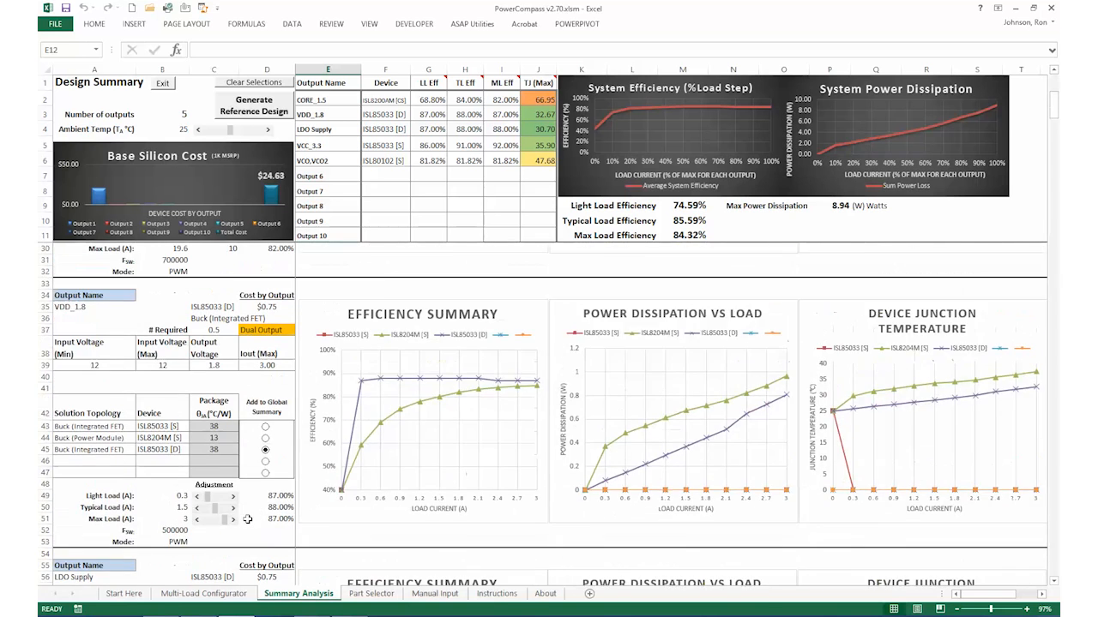
{"action": "scroll", "coordinate": [247, 520], "scroll_direction": "up", "scroll_amount": 5}
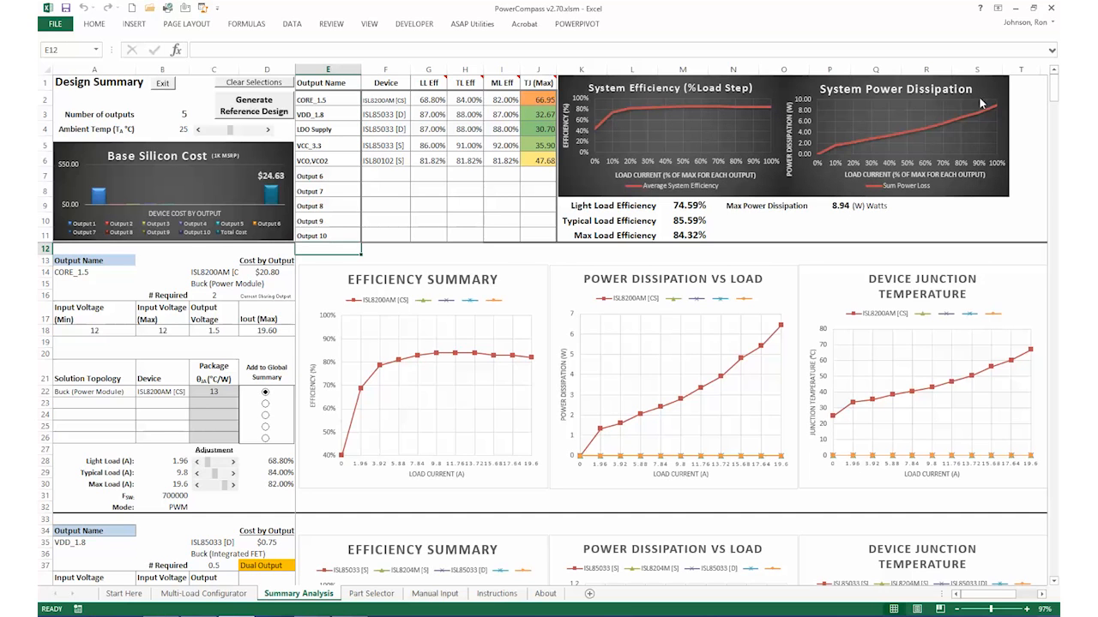
{"action": "mouse_move", "coordinate": [991, 110]}
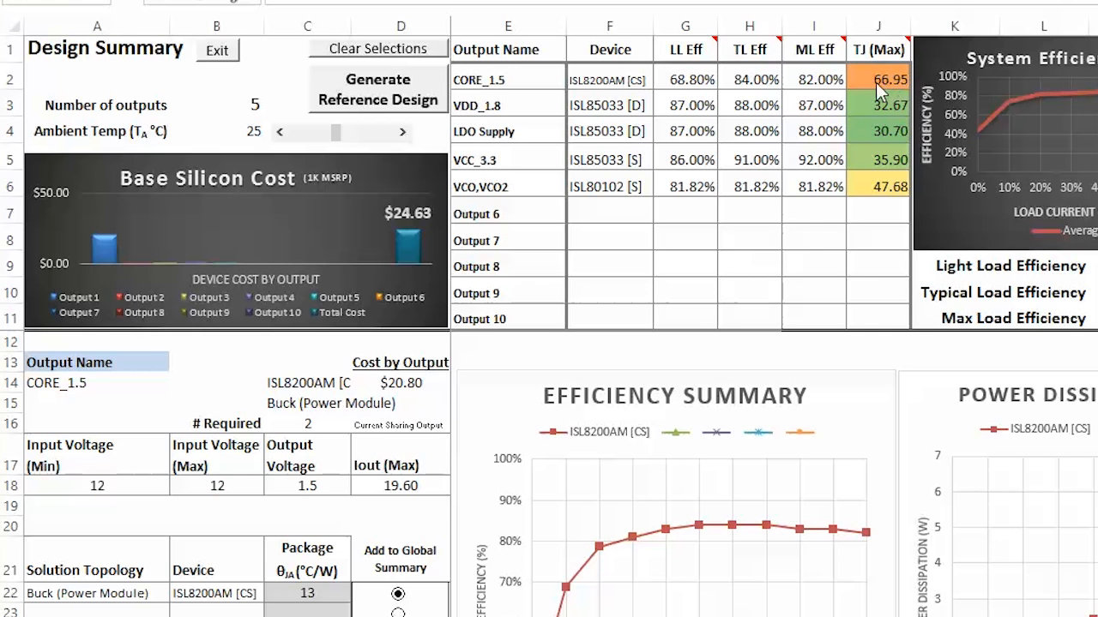
Raise the design's ambient temperature to 74 °C to test its effect on the devices' maximum junction temperatures
{"action": "left_click", "coordinate": [363, 136]}
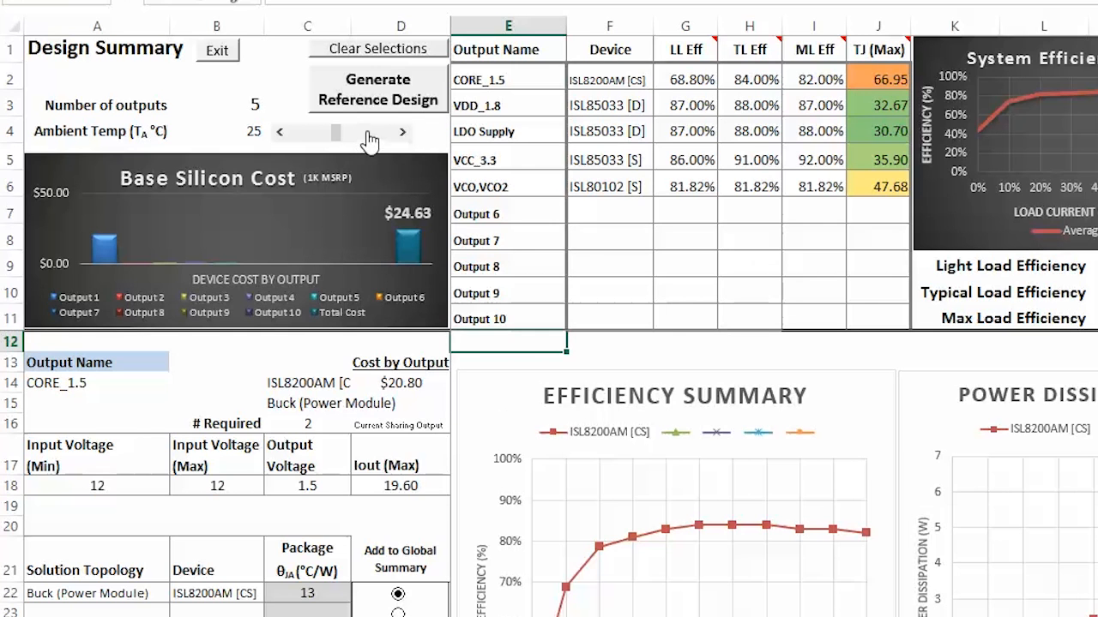
{"action": "left_click", "coordinate": [403, 134]}
{"action": "left_click", "coordinate": [402, 134]}
{"action": "left_click", "coordinate": [402, 135]}
{"action": "left_click", "coordinate": [402, 134]}
{"action": "left_click", "coordinate": [402, 135]}
{"action": "left_click", "coordinate": [402, 134]}
{"action": "left_click_drag", "start_coordinate": [343, 137], "coordinate": [355, 140]}
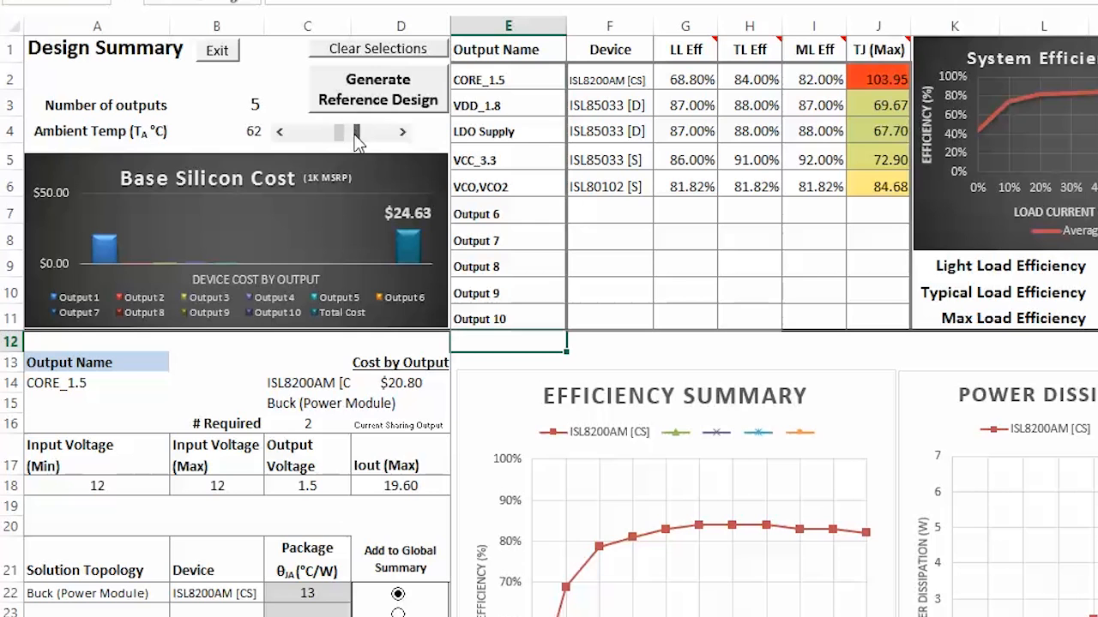
{"action": "left_click", "coordinate": [402, 137]}
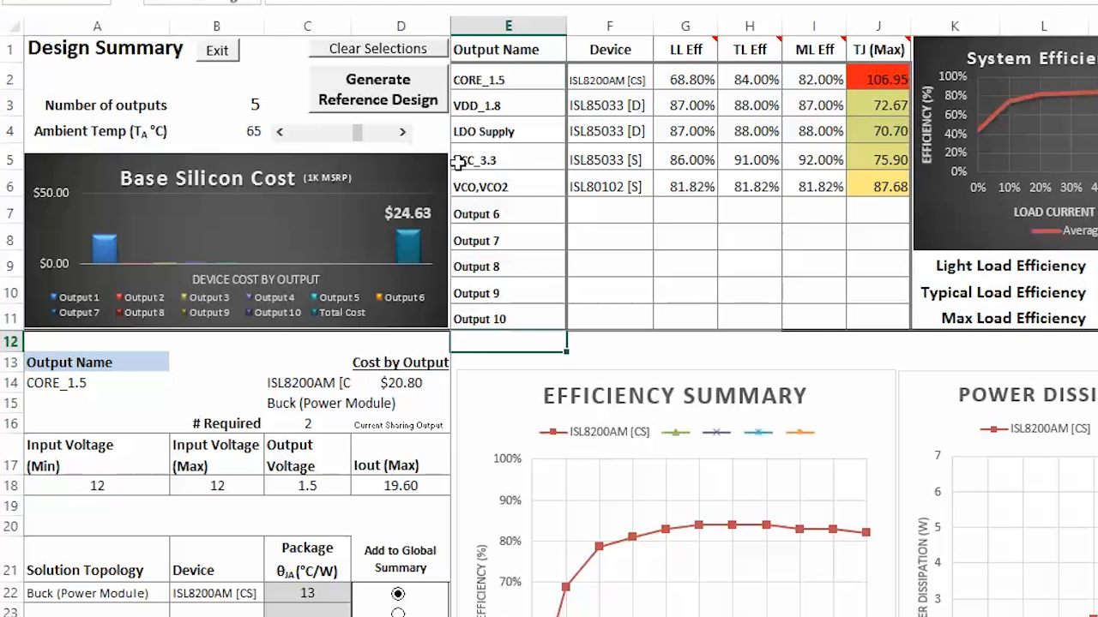
{"action": "left_click", "coordinate": [403, 134]}
{"action": "left_click", "coordinate": [402, 133]}
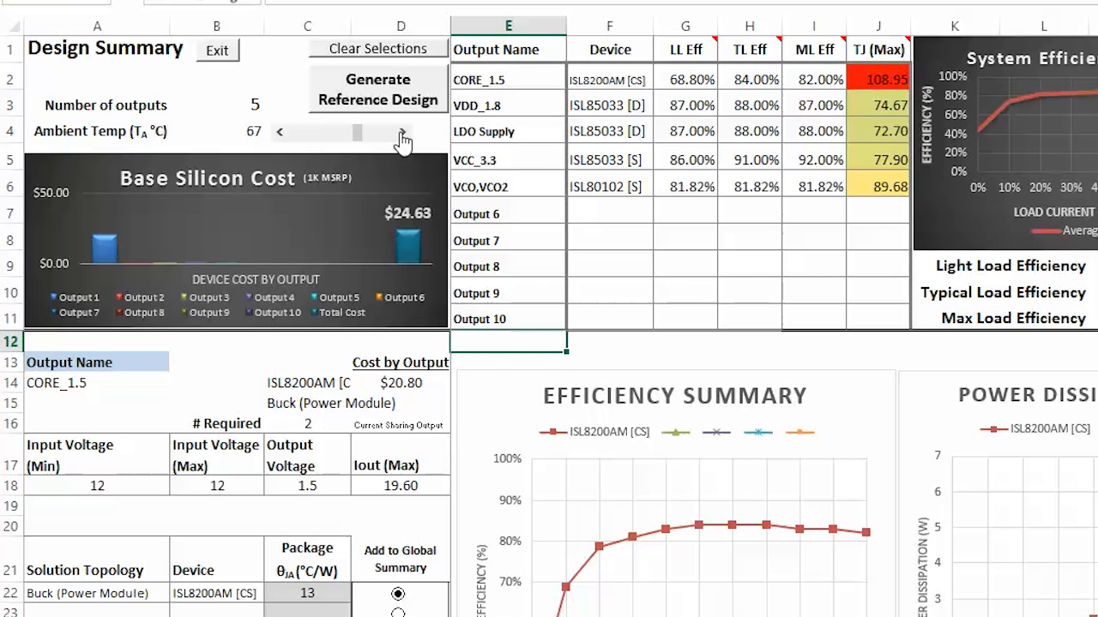
{"action": "left_click", "coordinate": [402, 134]}
{"action": "left_click", "coordinate": [402, 134]}
{"action": "left_click", "coordinate": [402, 134]}
{"action": "left_click", "coordinate": [402, 133]}
{"action": "left_click", "coordinate": [402, 134]}
{"action": "left_click", "coordinate": [402, 134]}
{"action": "left_click", "coordinate": [403, 134]}
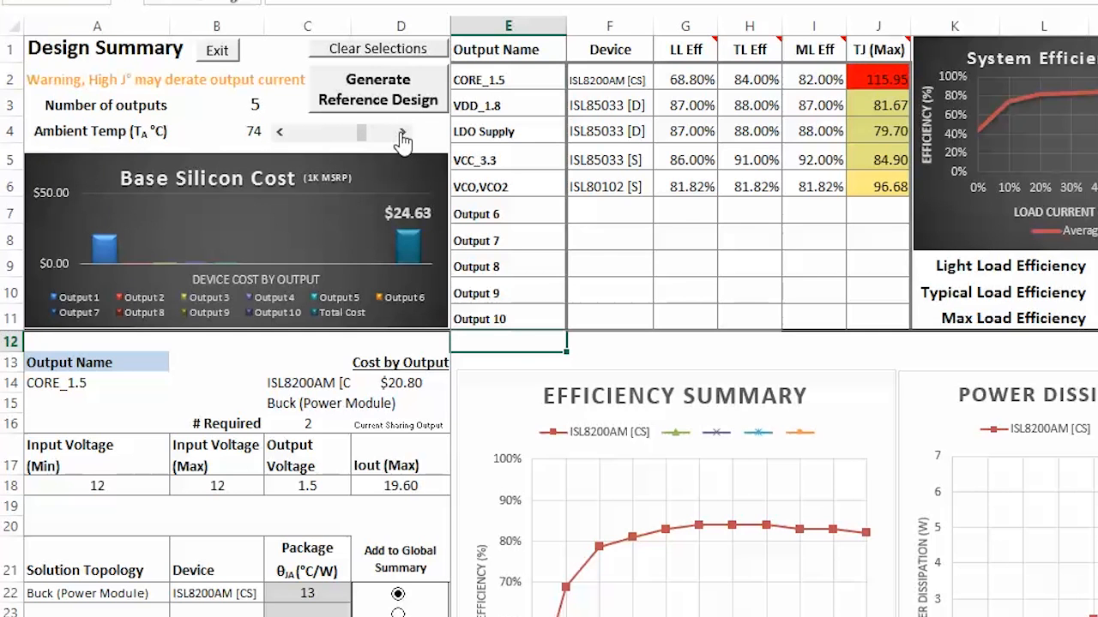